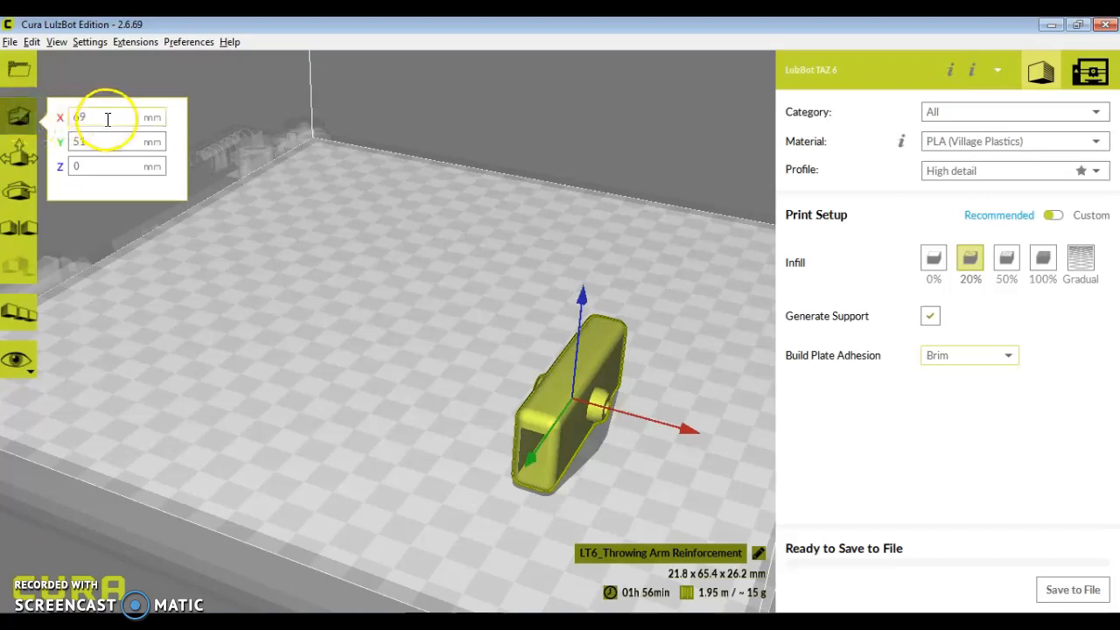
Move the throwing arm reinforcement model freehand across the build plate to about X -81 mm, Y 73 mm
drag(549, 404, 375, 301)
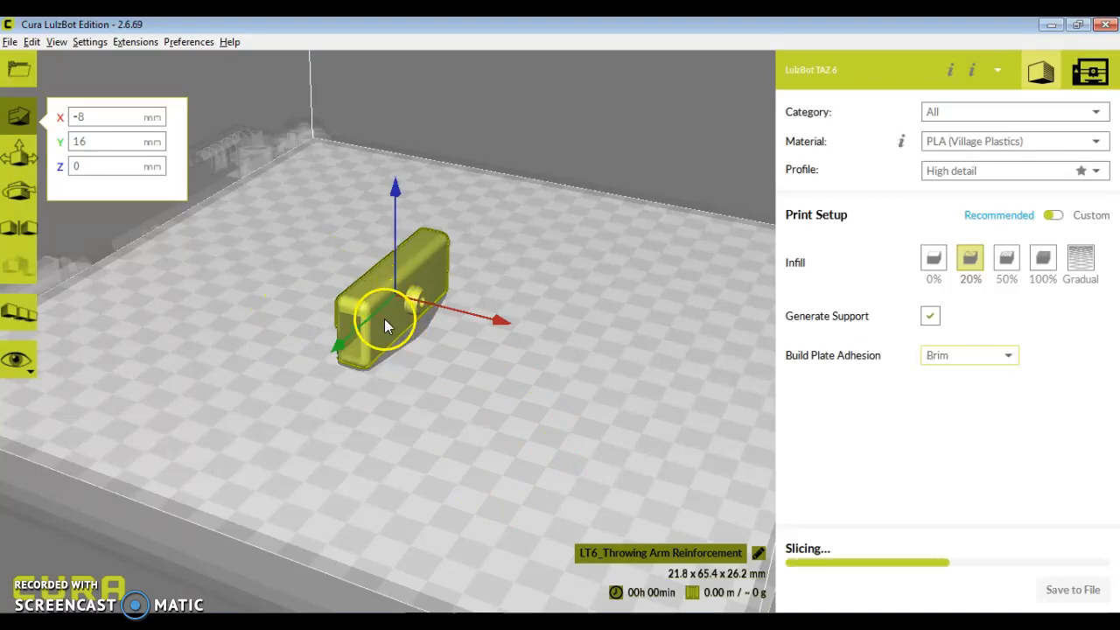
drag(390, 321, 134, 337)
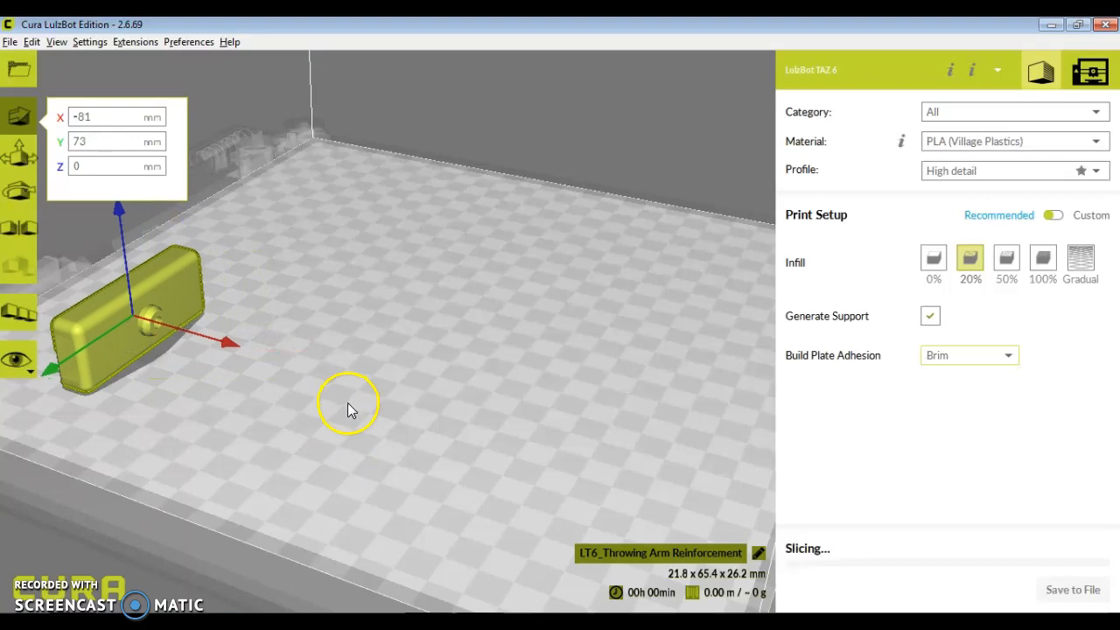
right_drag(323, 387, 724, 410)
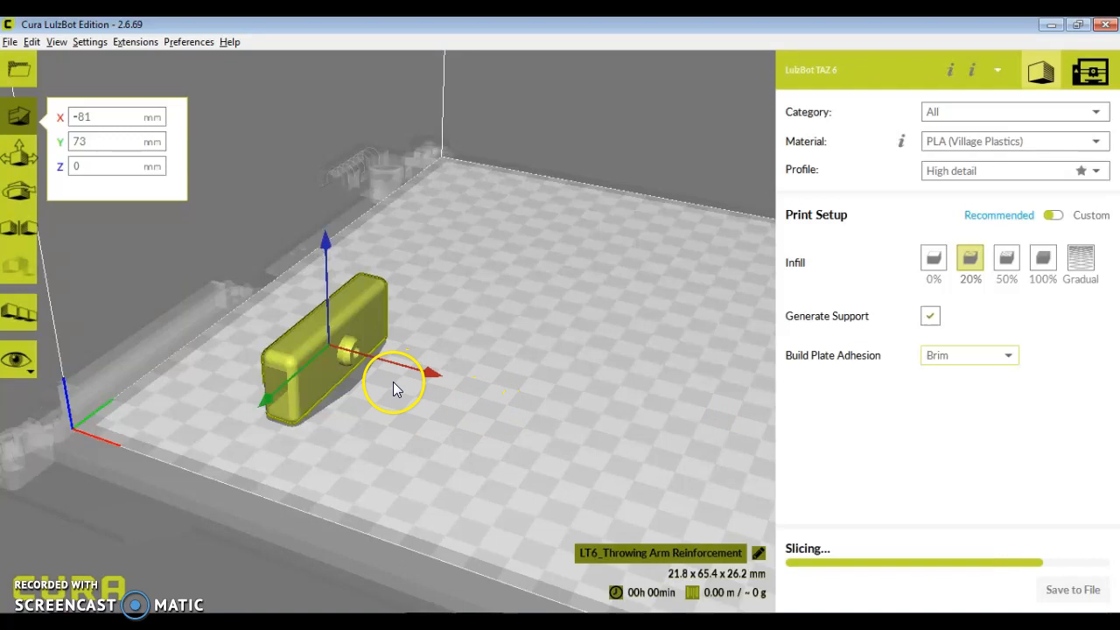
Set the model's Y position to 75 mm and its Z position to 4 mm
double_click(107, 143)
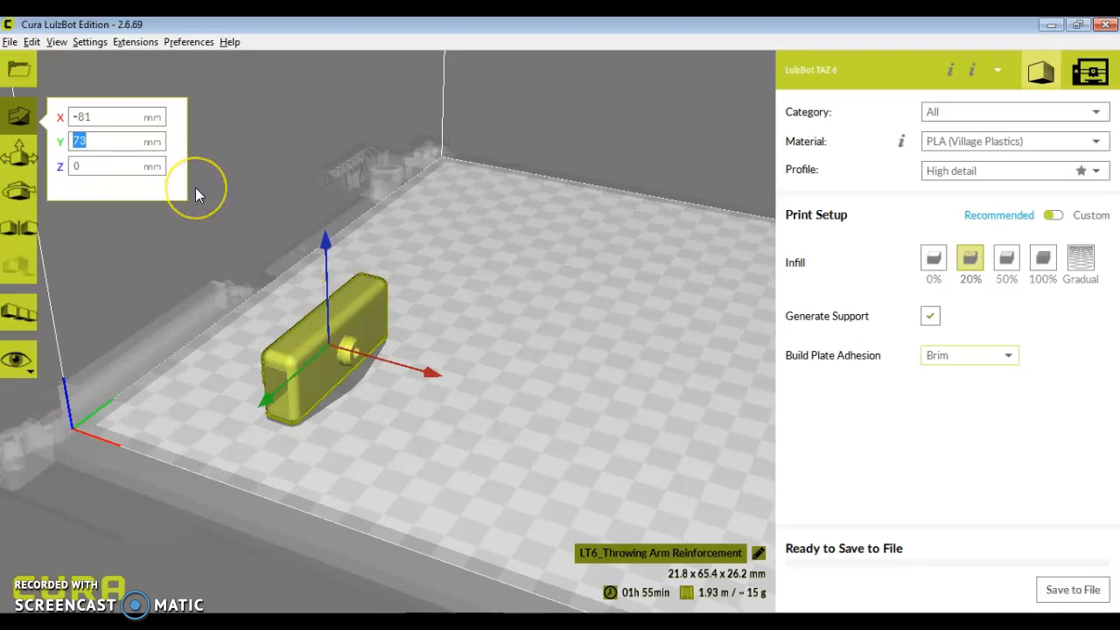
text(7)
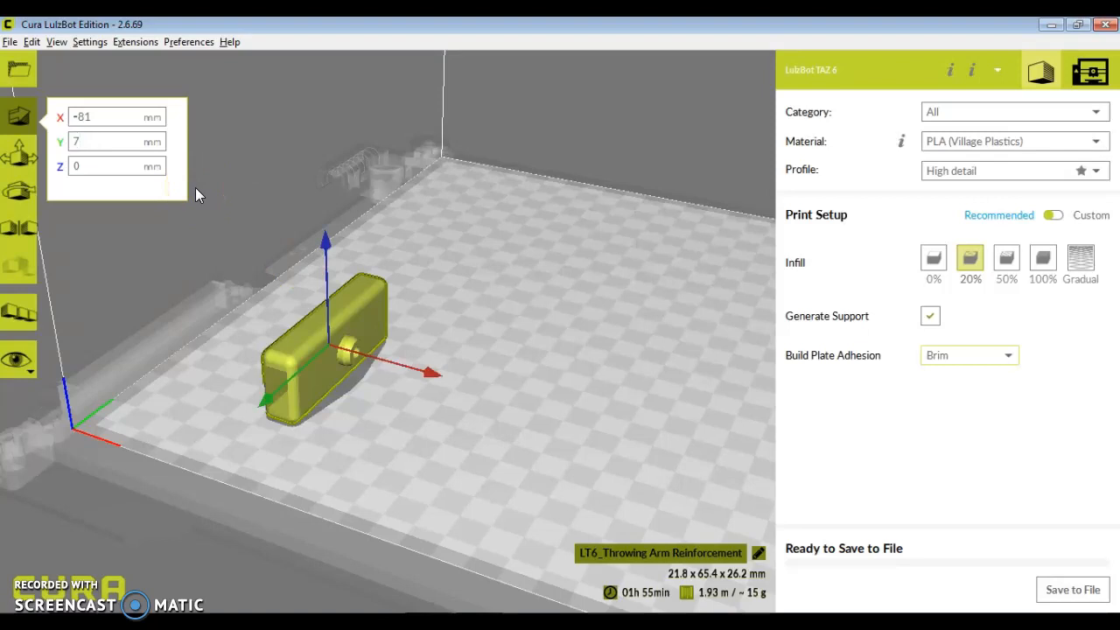
text(5)
key(Return)
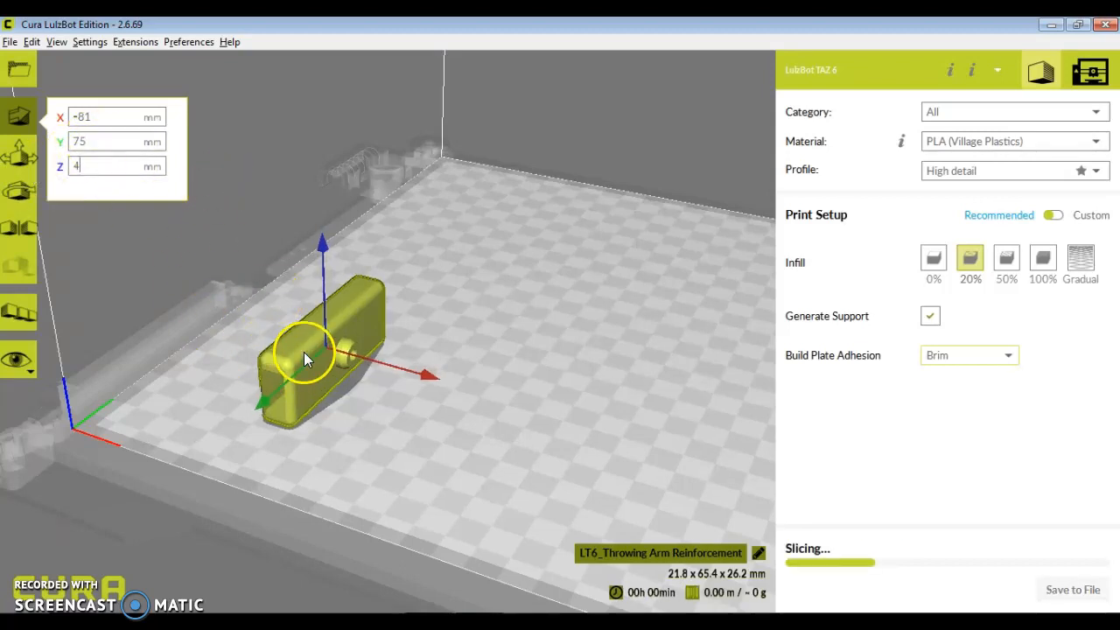
Multiply the selected model to get one copy and place the copy beside the original at about X -31 mm, Y 51 mm
click(19, 312)
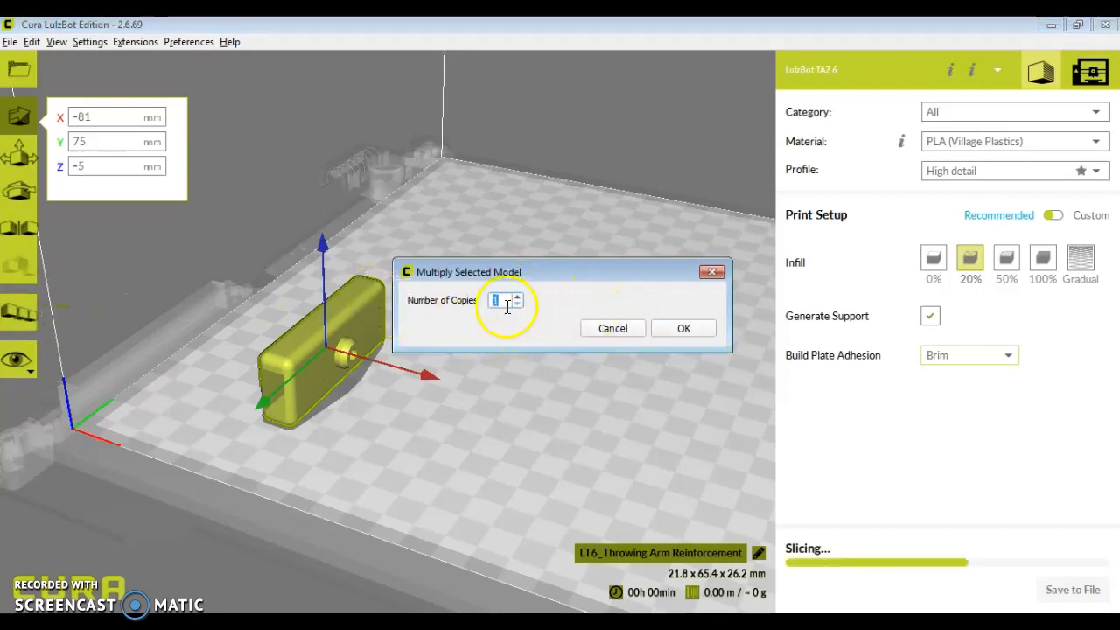
click(518, 298)
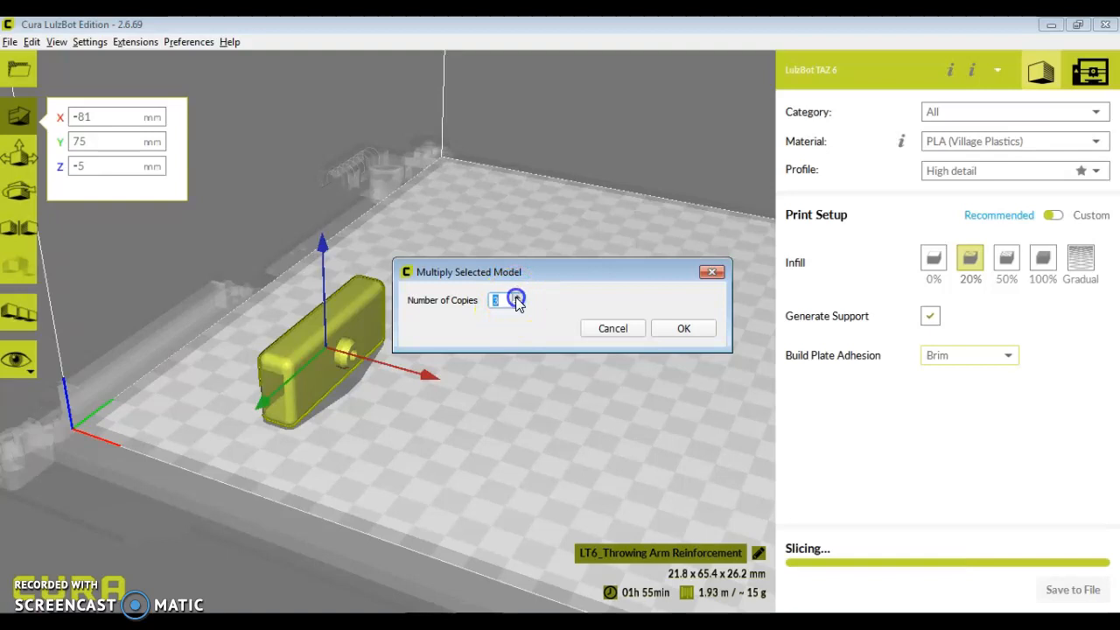
click(518, 299)
click(517, 299)
click(518, 305)
click(676, 329)
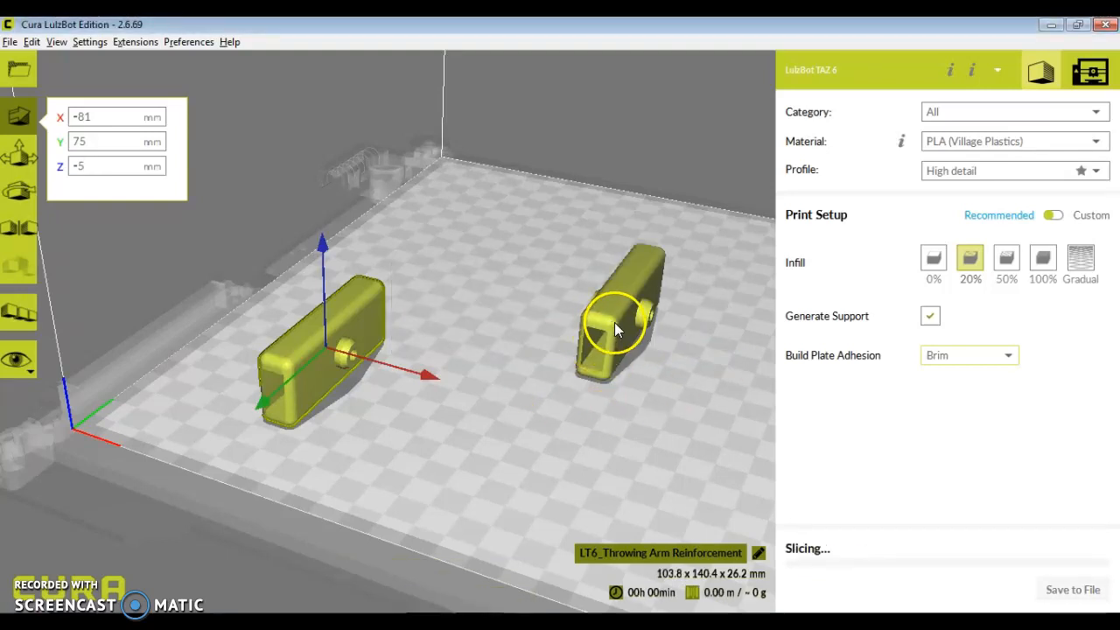
drag(619, 316, 481, 358)
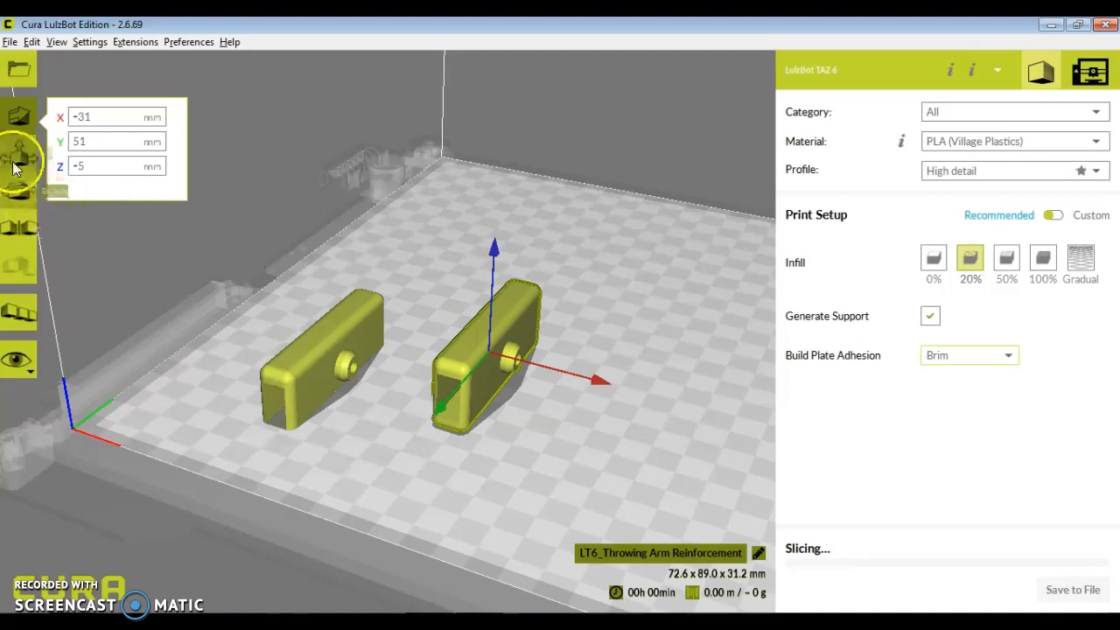
Scale the copy down uniformly by hand to about 23.25 % of its size
click(20, 153)
drag(488, 354, 475, 374)
mouse_move(643, 374)
right_down()
mouse_move(592, 332)
mouse_move(540, 324)
mouse_move(475, 341)
mouse_move(475, 359)
mouse_move(583, 393)
mouse_move(645, 378)
mouse_move(634, 360)
right_up()
click(498, 362)
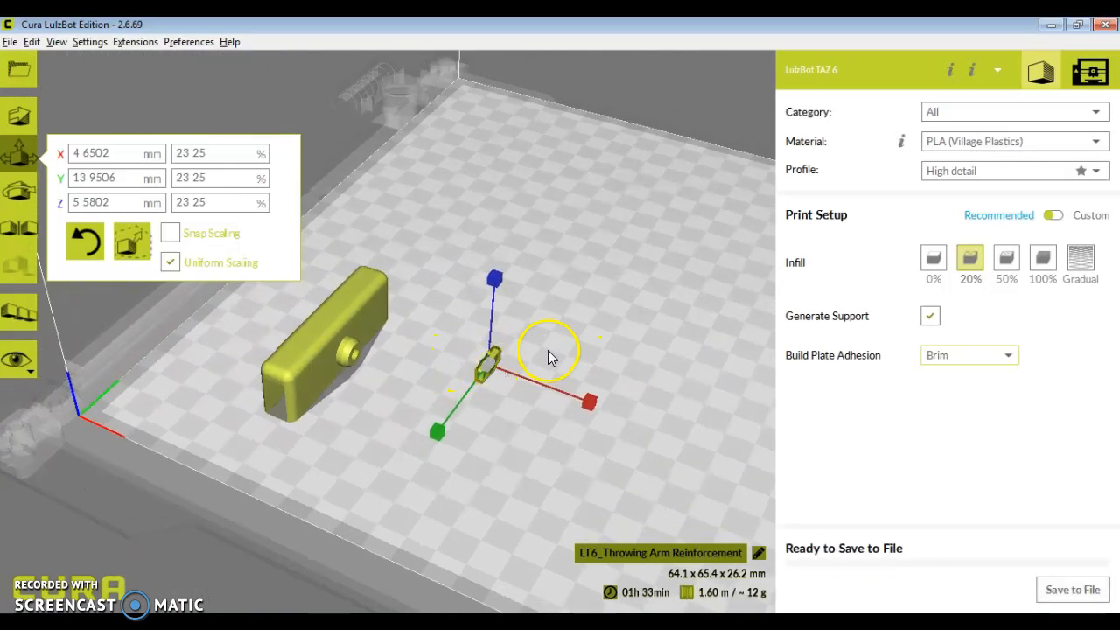
mouse_move(567, 350)
right_down()
mouse_move(467, 297)
mouse_move(491, 321)
mouse_move(552, 341)
right_up()
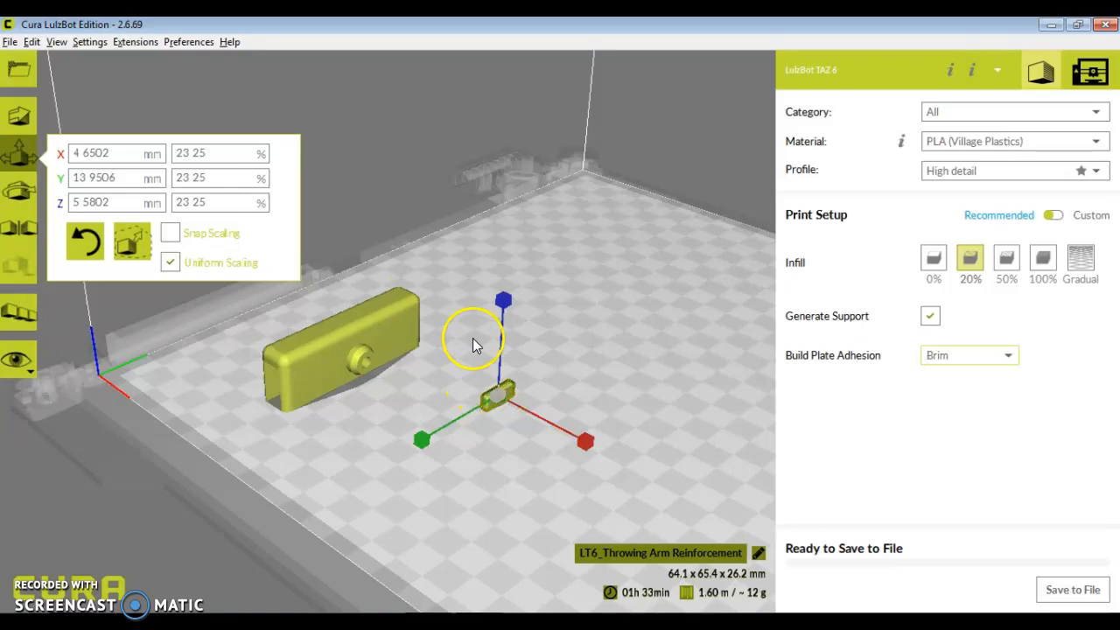
Compare the X, Y and Z dimensions of the full-size original with those of the shrunken copy
click(392, 334)
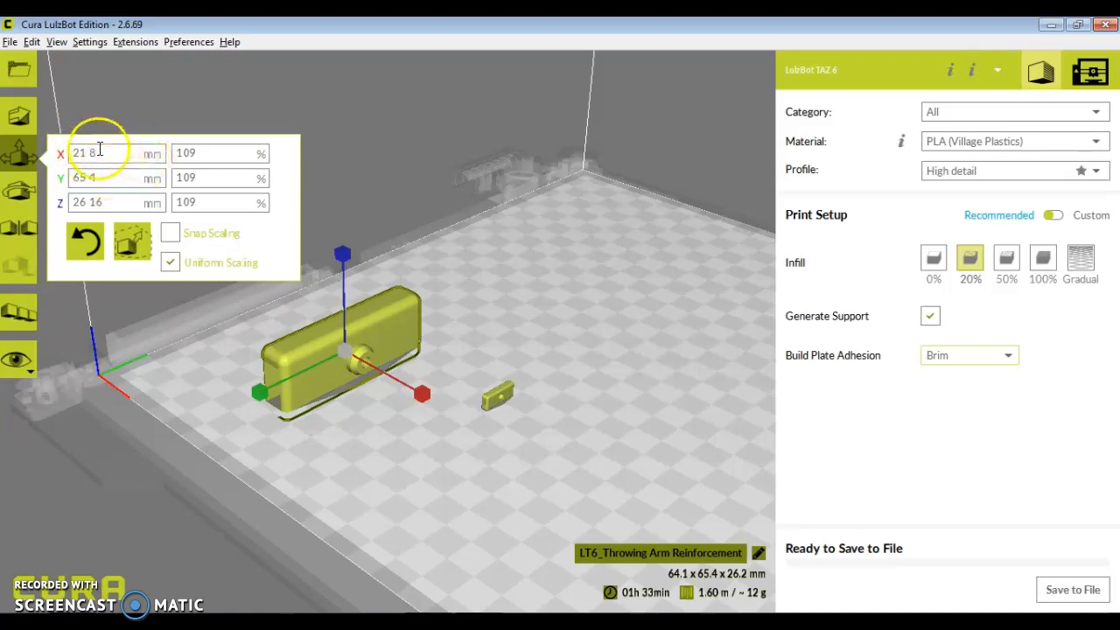
click(500, 393)
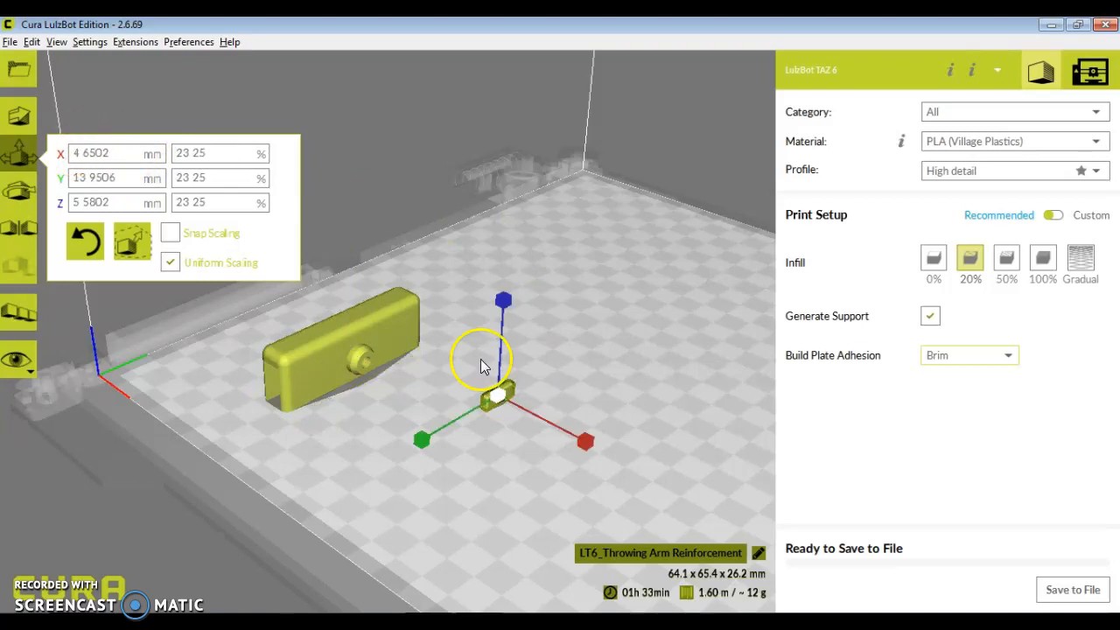
click(127, 152)
click(328, 345)
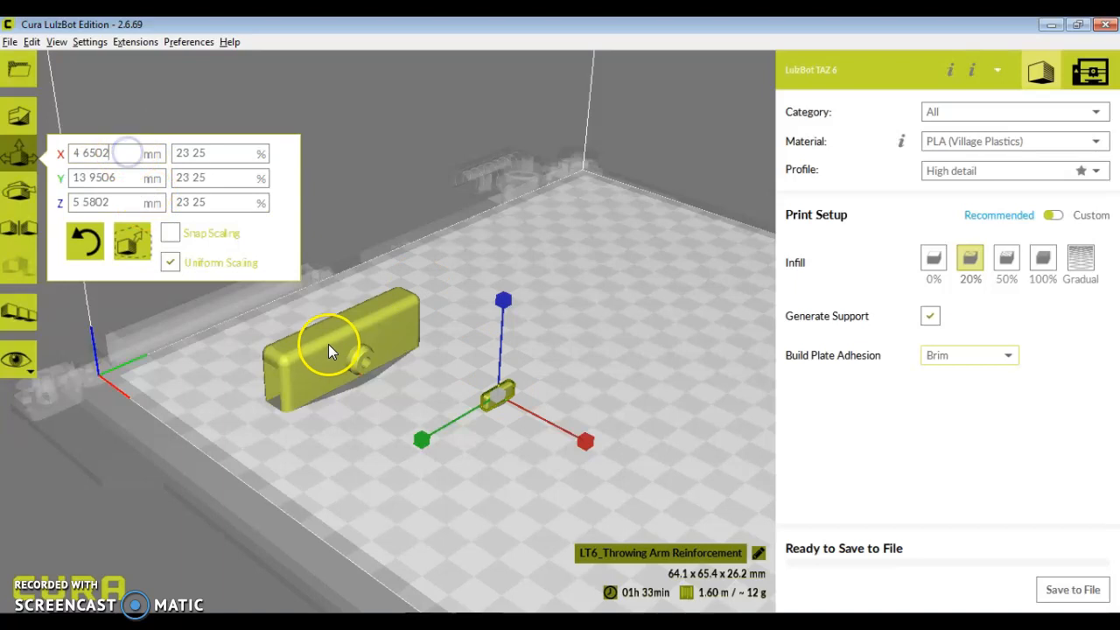
click(112, 160)
click(113, 154)
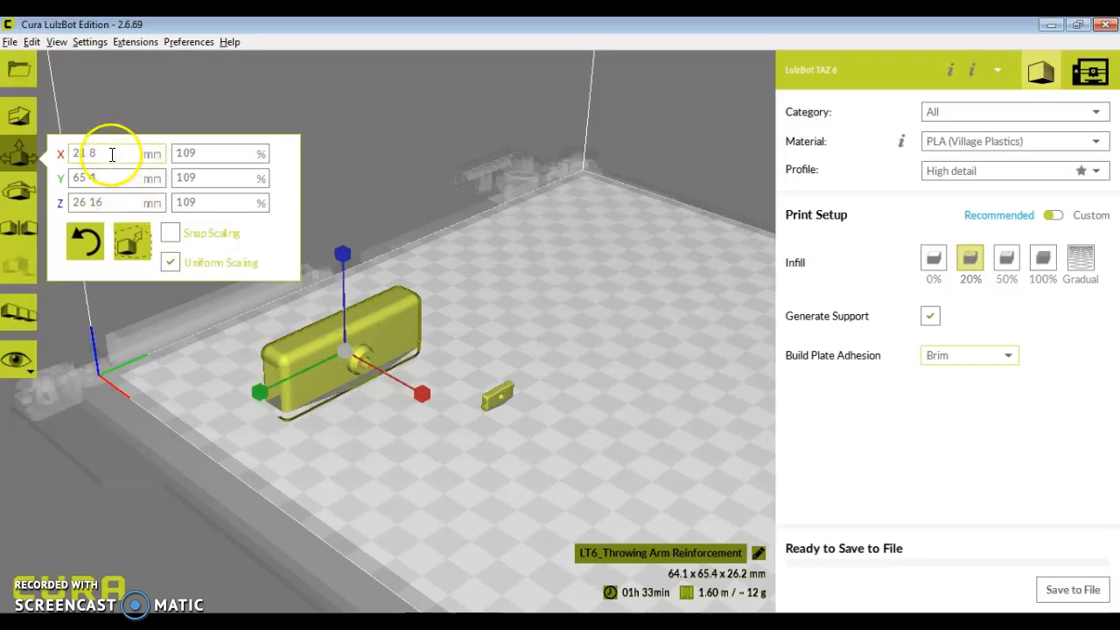
click(88, 202)
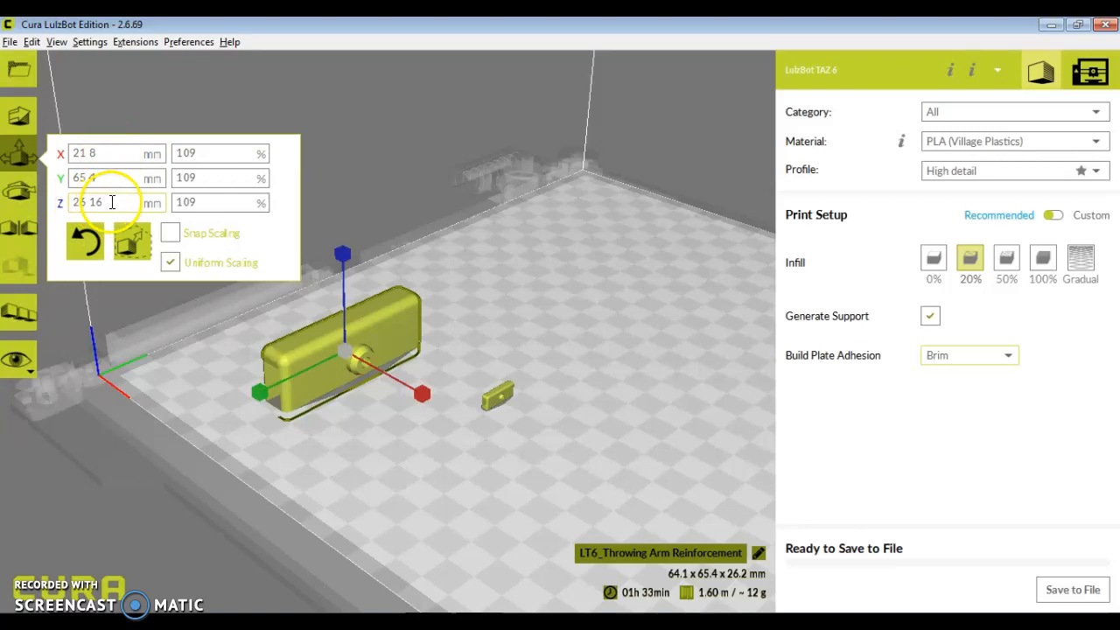
click(499, 403)
click(501, 398)
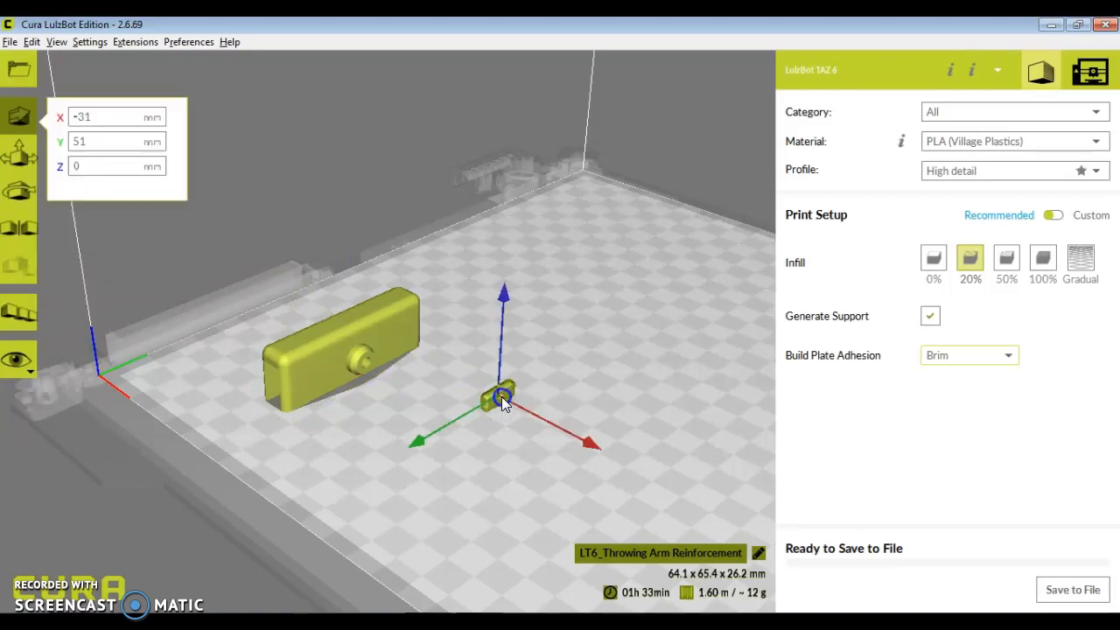
Scale the small copy back up uniformly, entering a Z size of 26.16 mm and a Y size of 65.4 mm
drag(109, 166, 24, 147)
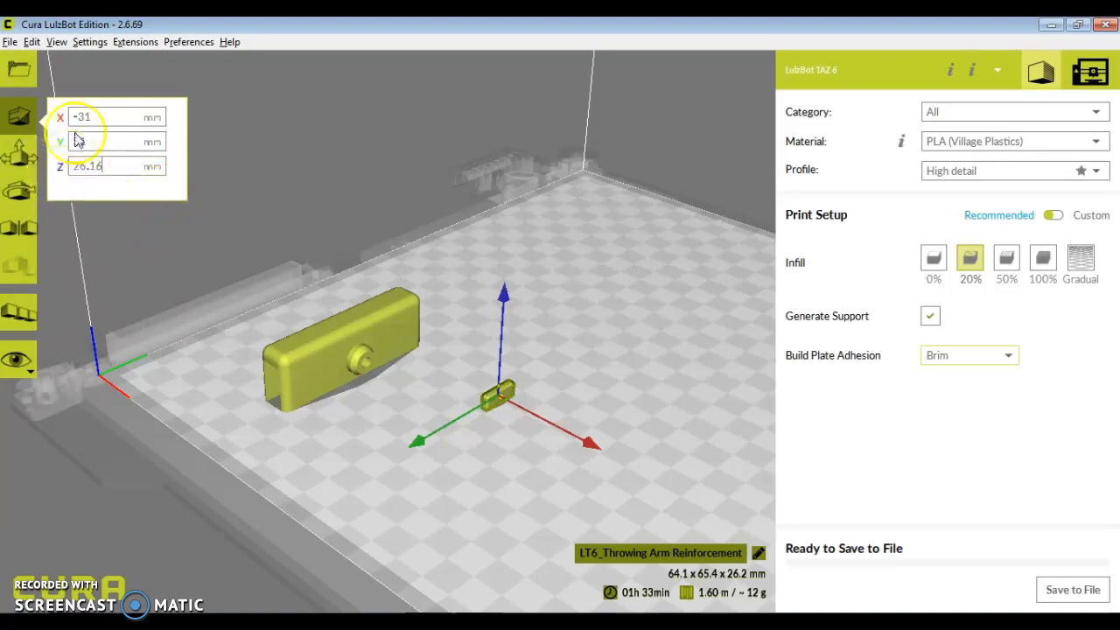
click(21, 154)
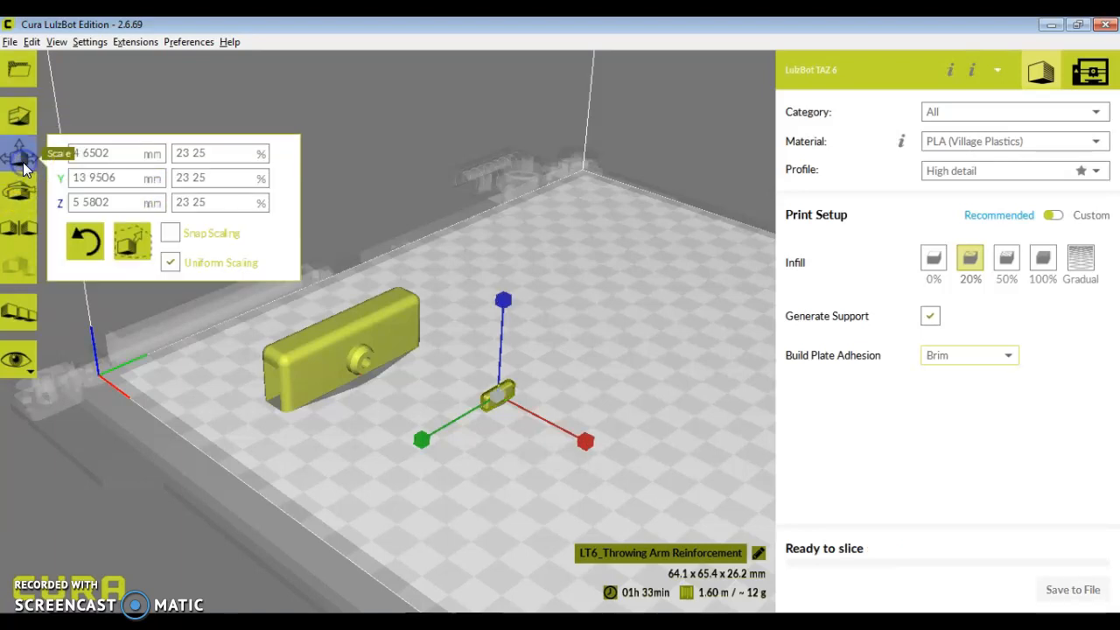
drag(118, 202, 28, 201)
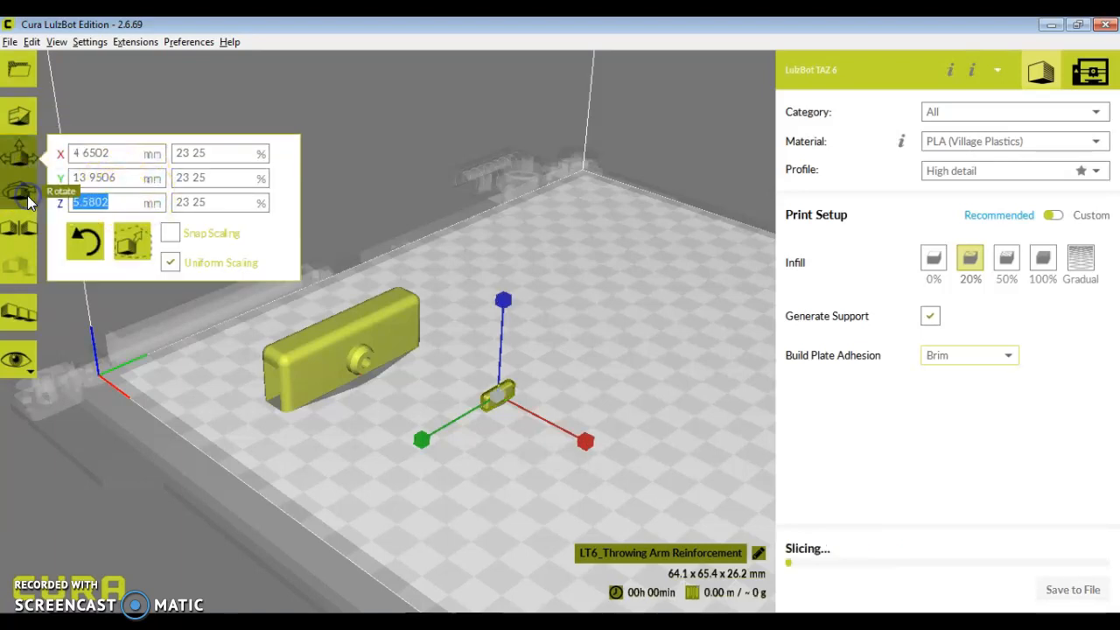
text(26)
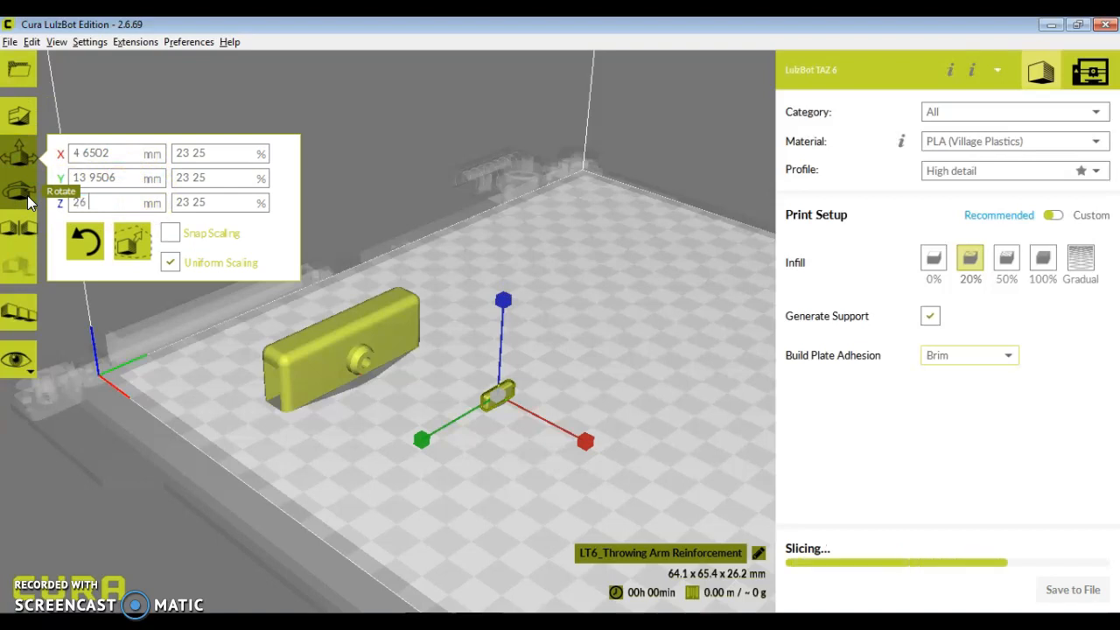
text(.16)
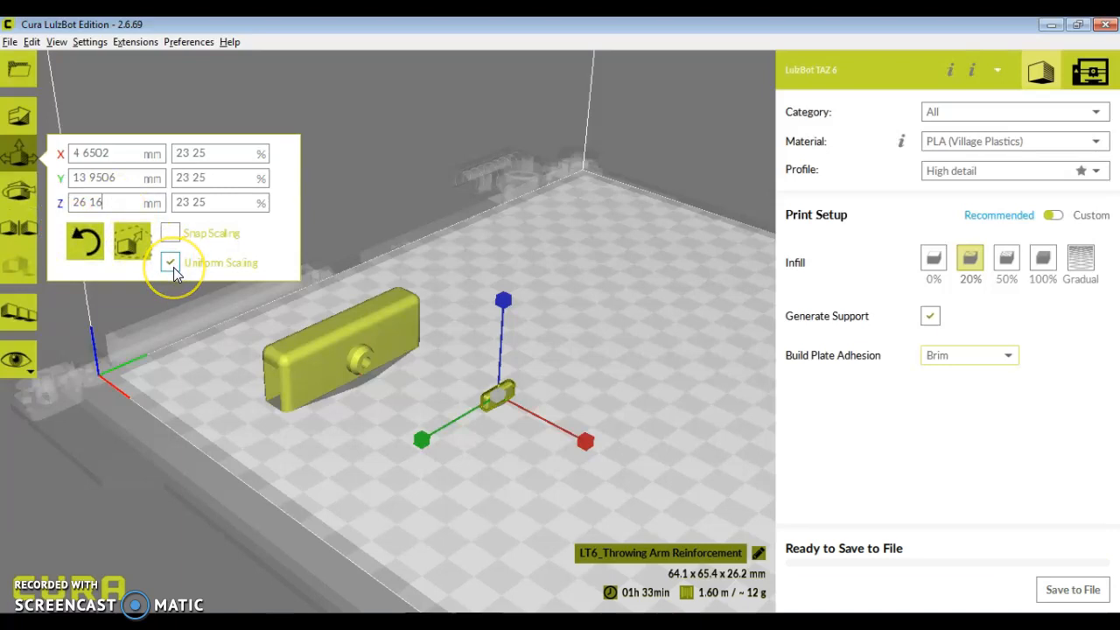
double_click(137, 178)
text(65.4)
click(424, 373)
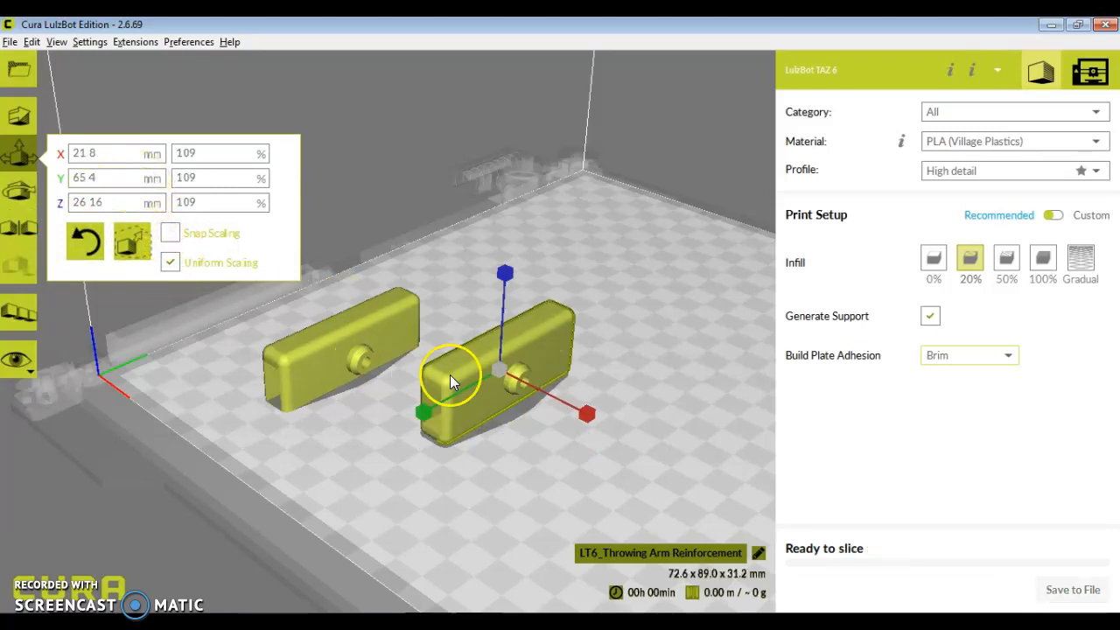
Select the original model that sits below the plate surface and lay it flat with the Rotate tool
right_drag(574, 494, 667, 438)
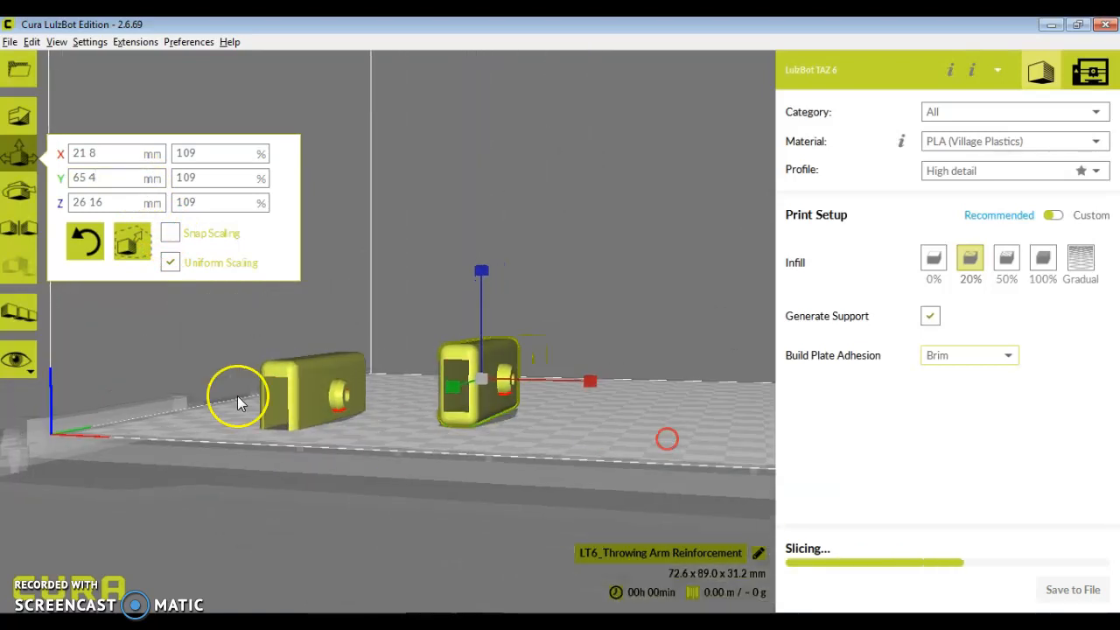
click(315, 395)
mouse_move(606, 405)
right_down()
mouse_move(610, 370)
mouse_move(618, 392)
right_up()
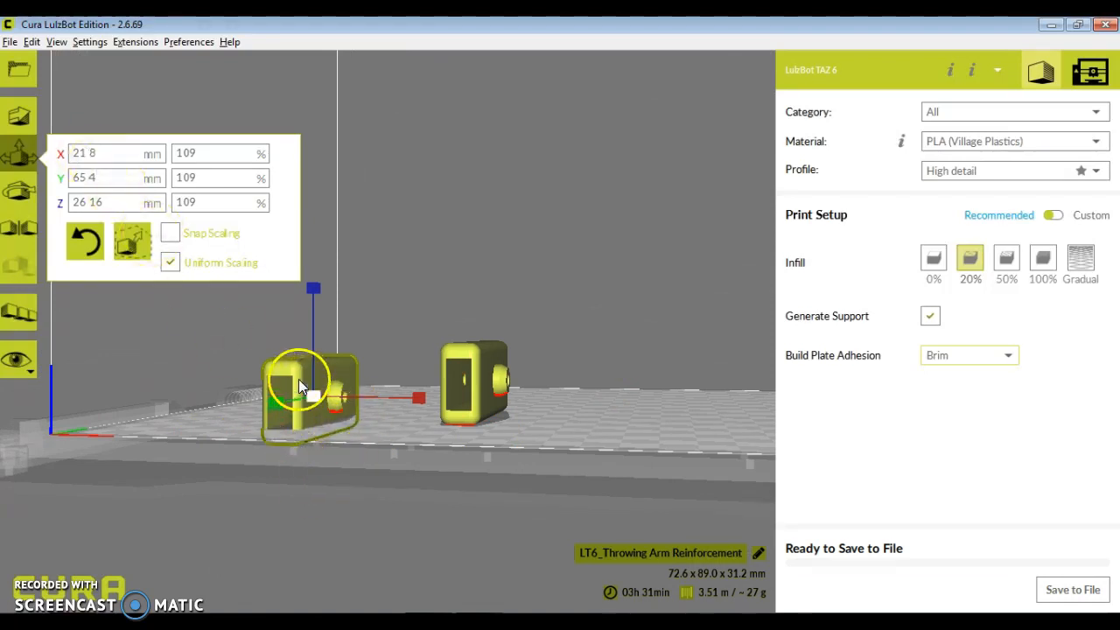
click(14, 194)
click(139, 284)
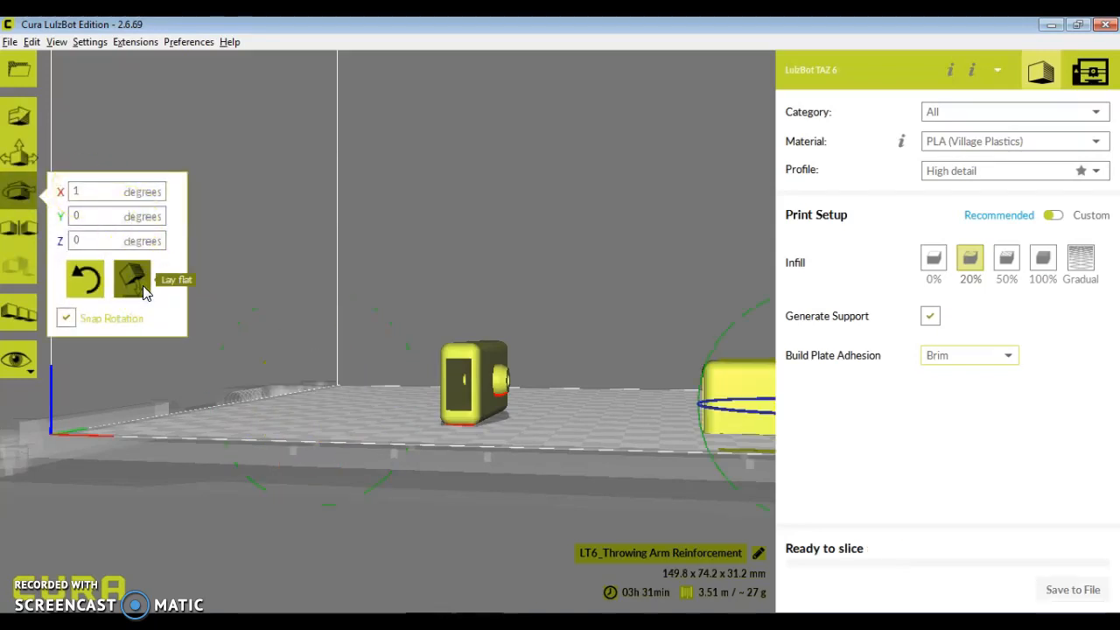
right_drag(571, 400, 300, 395)
click(279, 350)
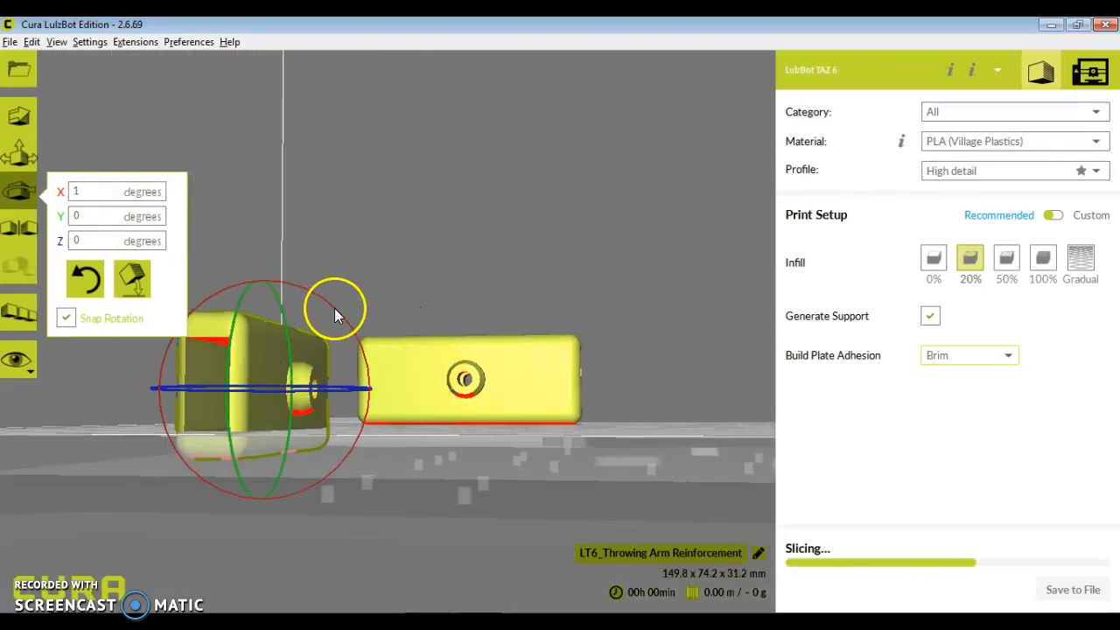
Set the Z position of the laid-flat original to 0 mm to raise it onto the build plate
right_drag(341, 326, 338, 339)
click(278, 482)
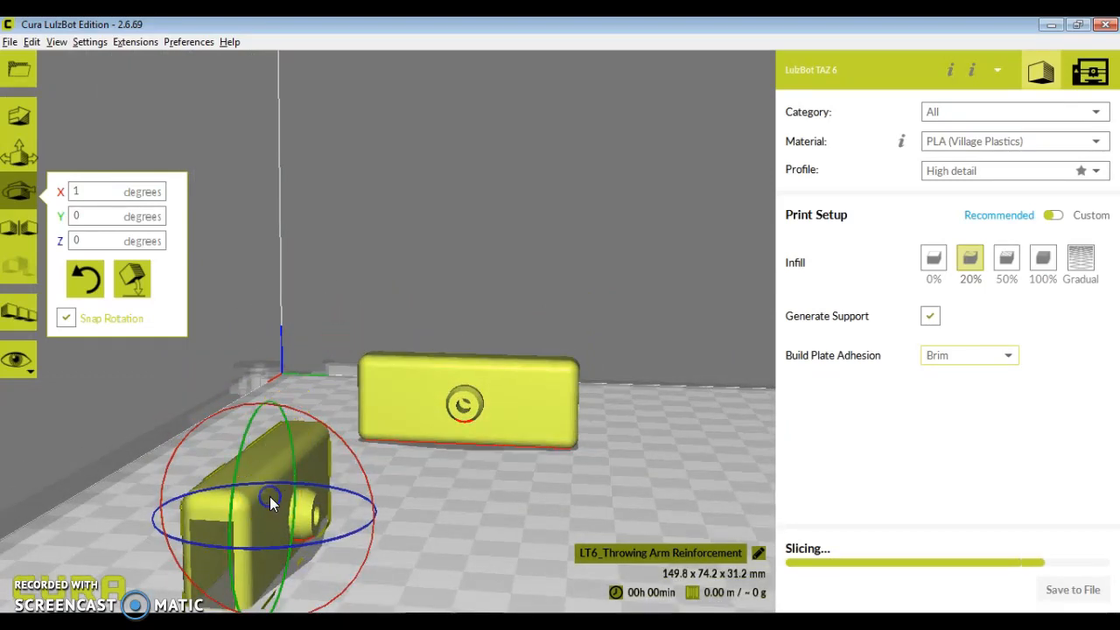
click(19, 116)
drag(142, 117, 57, 117)
drag(100, 166, 55, 163)
text(0)
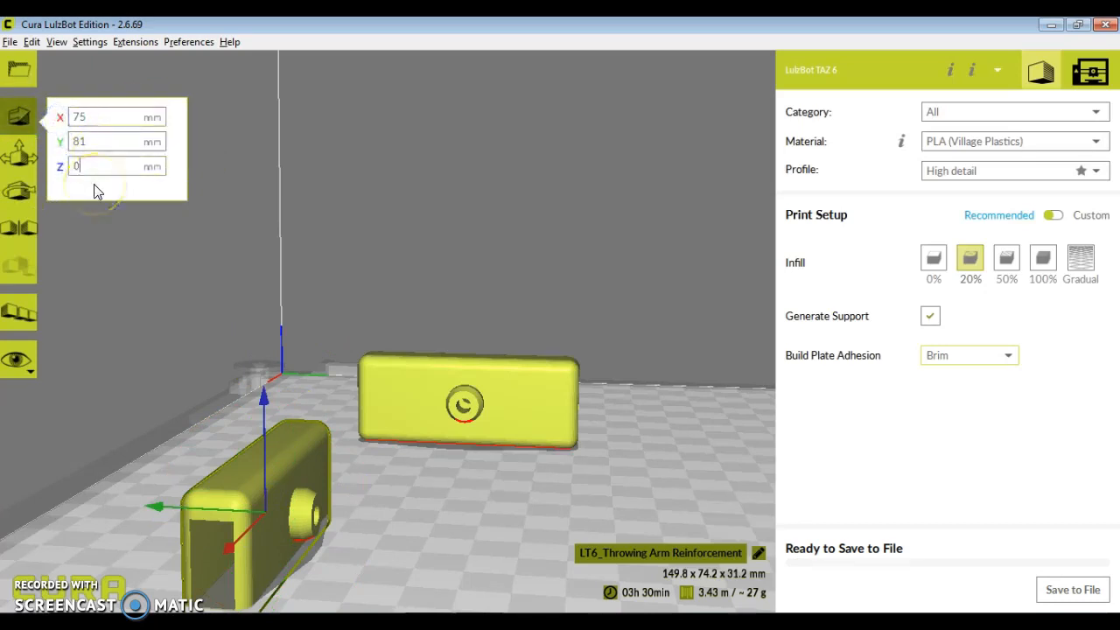
key(Return)
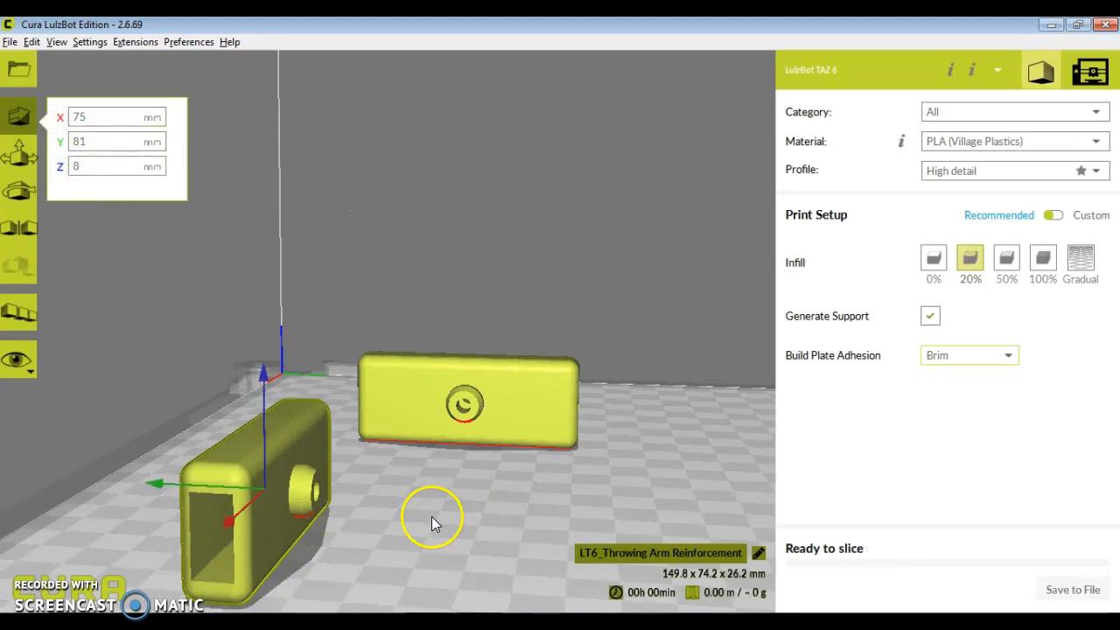
Select the model nearer the back corner of the plate and rotate it about the X axis to 89 degrees, standing it on end
scroll(487, 408, down, 5)
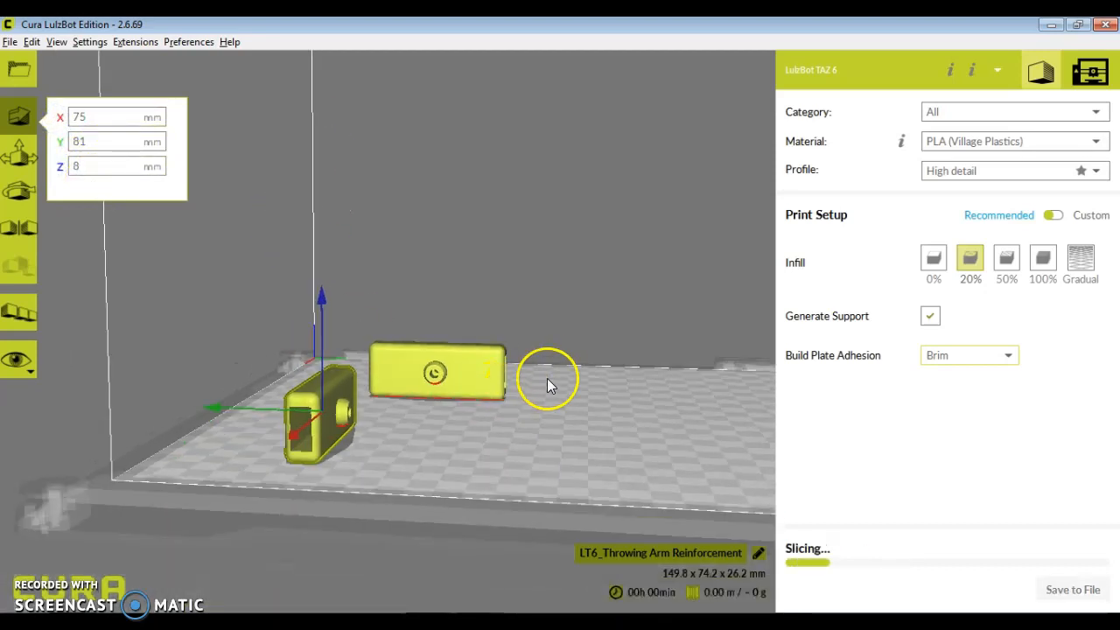
right_drag(547, 379, 482, 421)
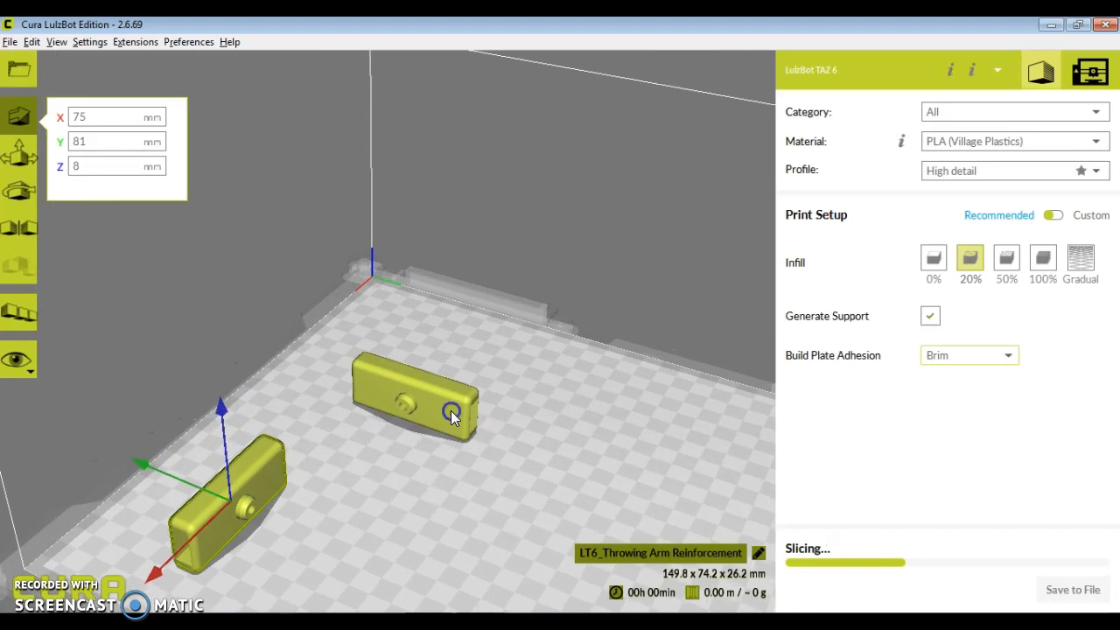
click(451, 410)
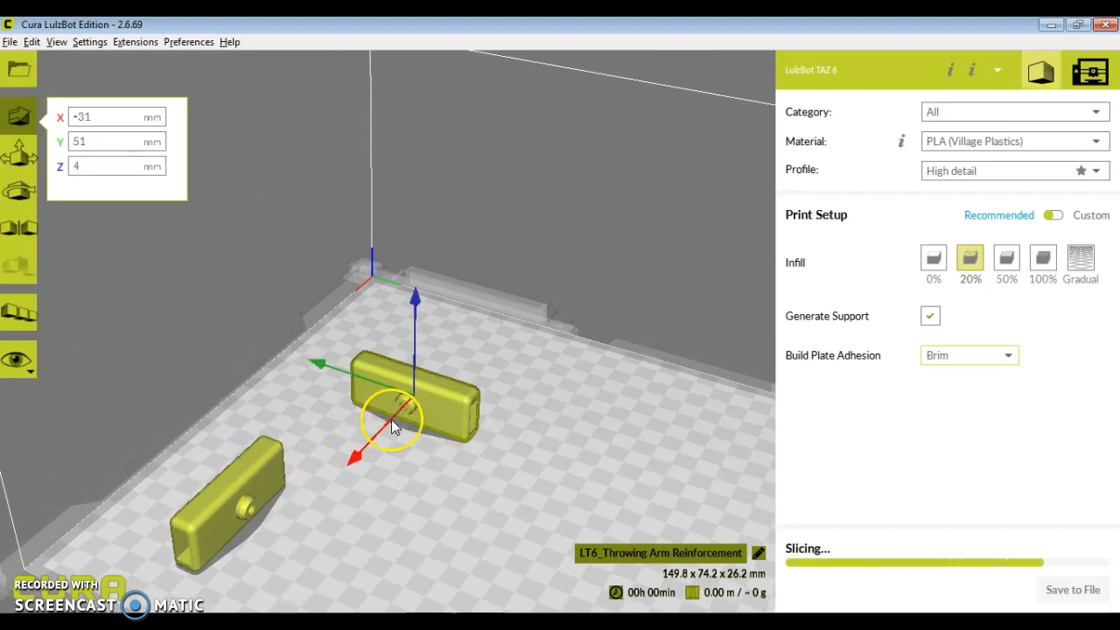
click(21, 194)
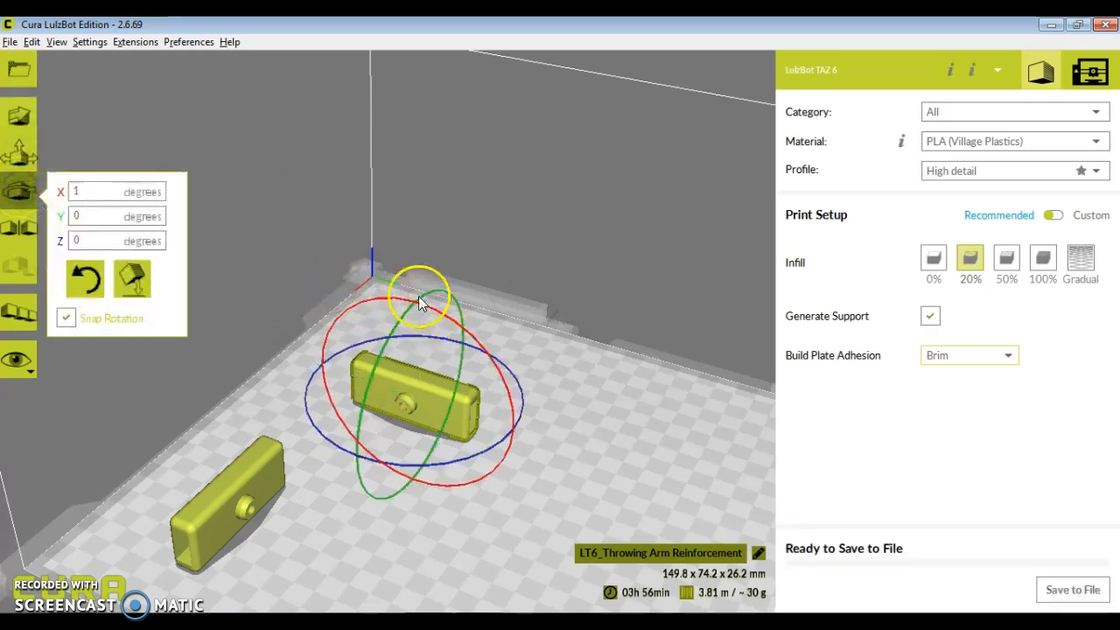
drag(391, 297, 501, 443)
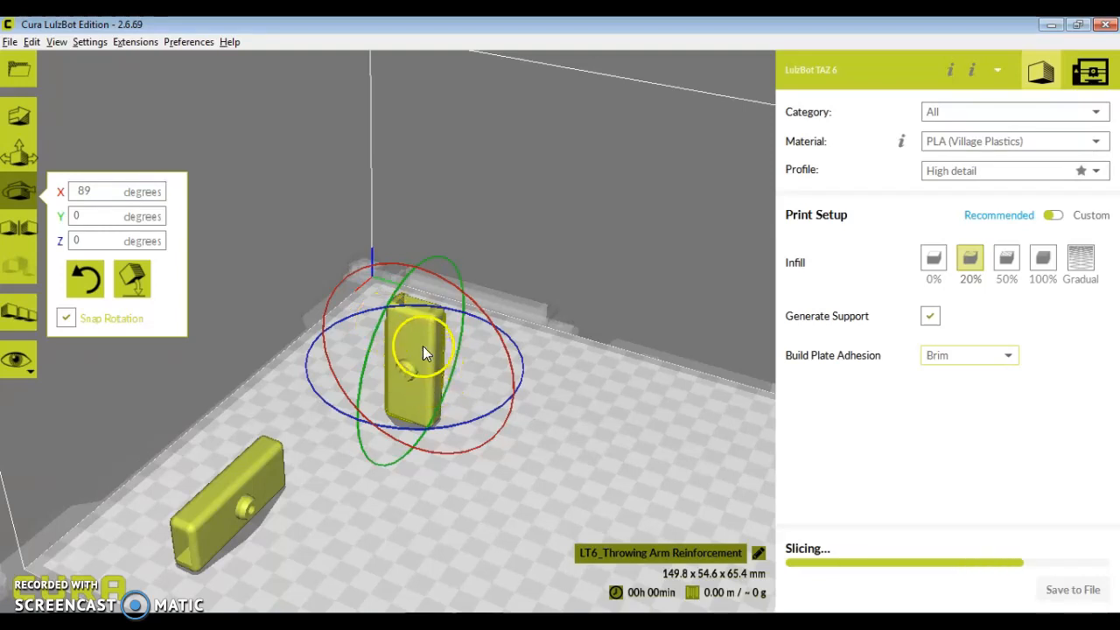
Rotate the other model about the X axis to 179 degrees so it lies flat, and on to 269 degrees onto its long edge
click(252, 486)
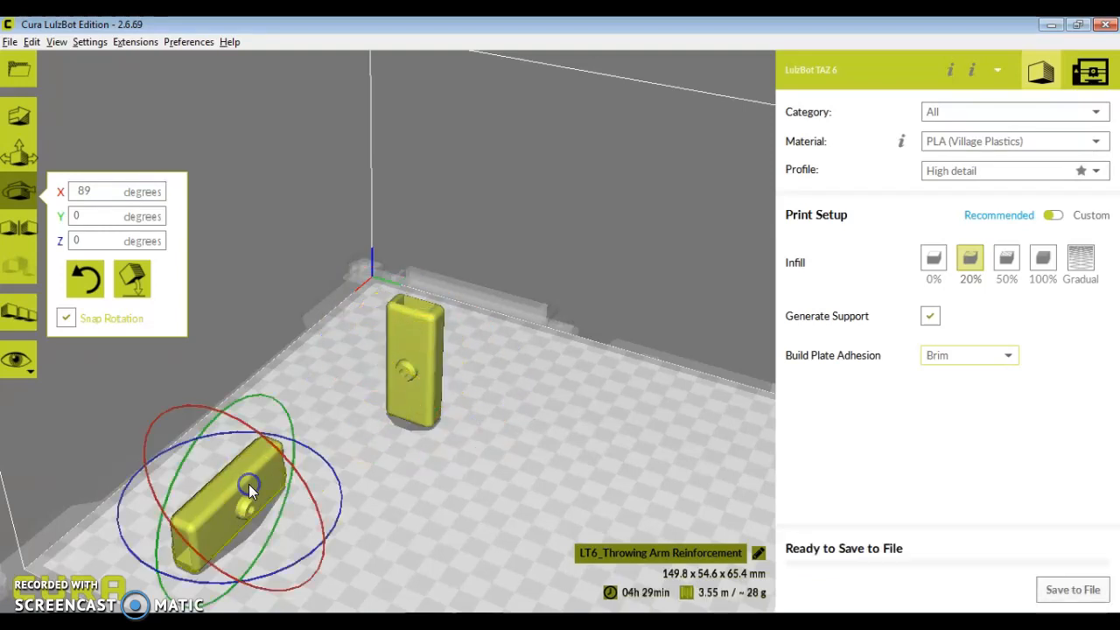
drag(214, 407, 315, 555)
right_drag(311, 498, 474, 420)
right_drag(426, 505, 459, 439)
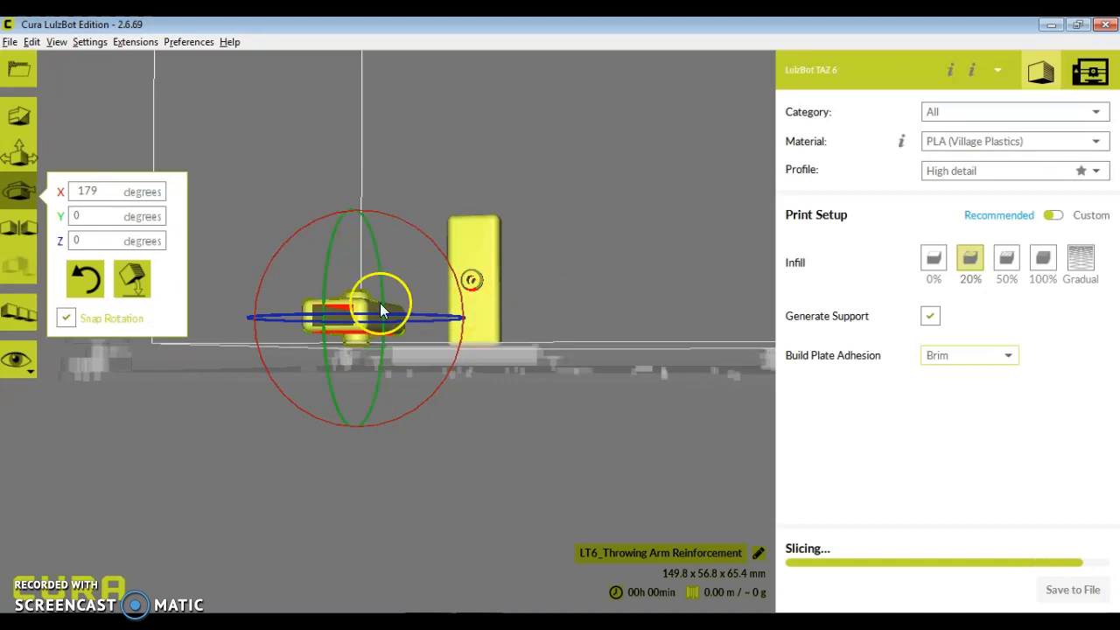
drag(379, 214, 454, 356)
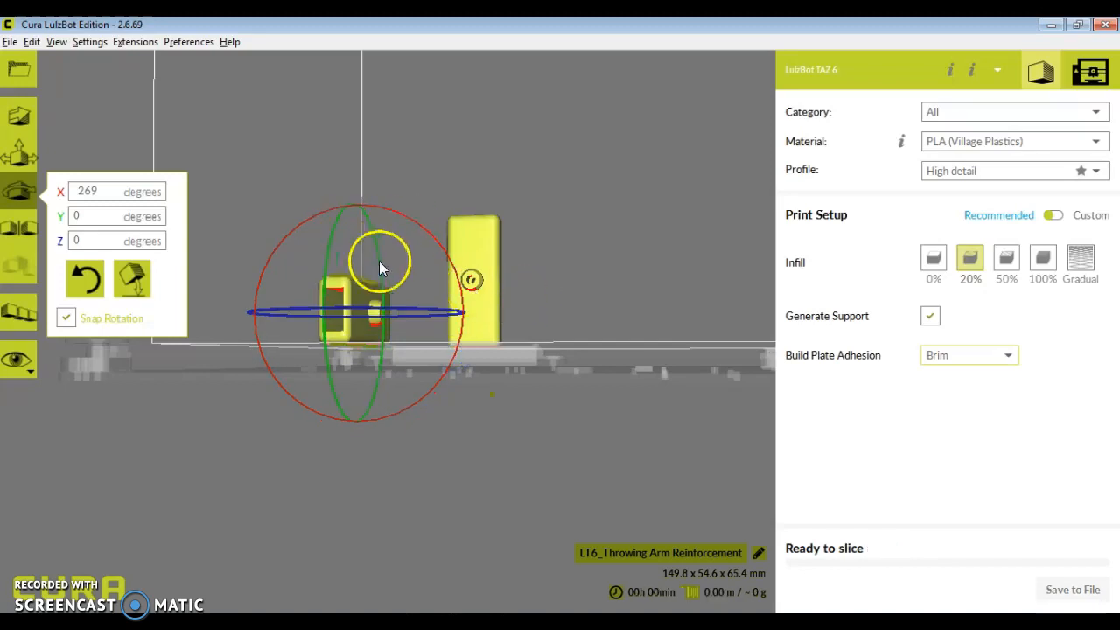
Examine the upright model and the one on its long edge from several angles, comparing their openings, side bosses and overhangs
right_drag(372, 292, 395, 295)
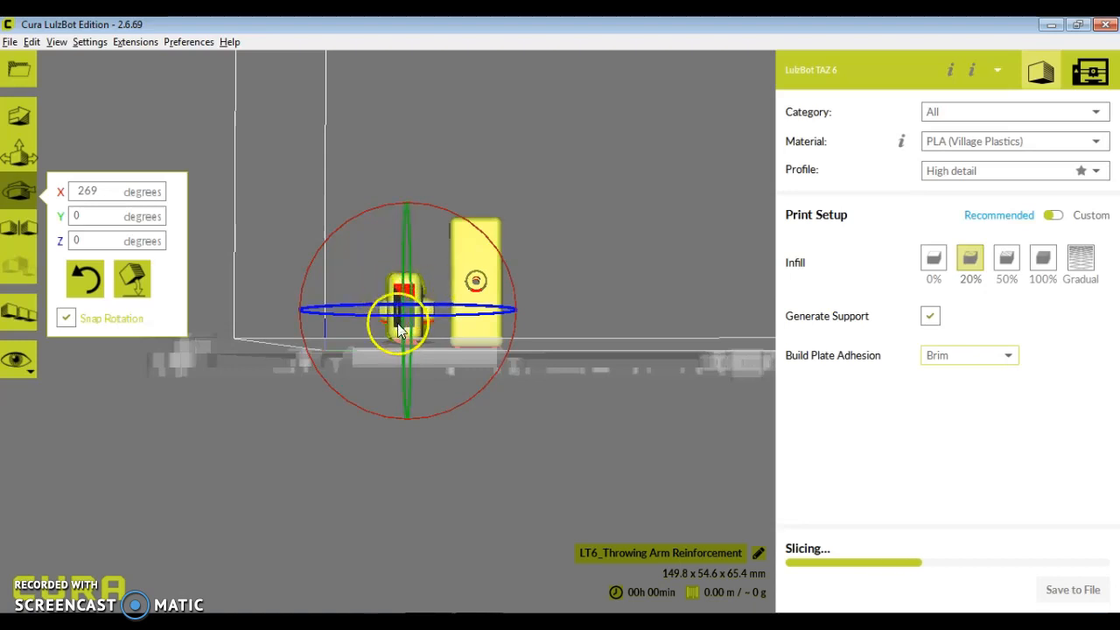
right_drag(560, 239, 388, 380)
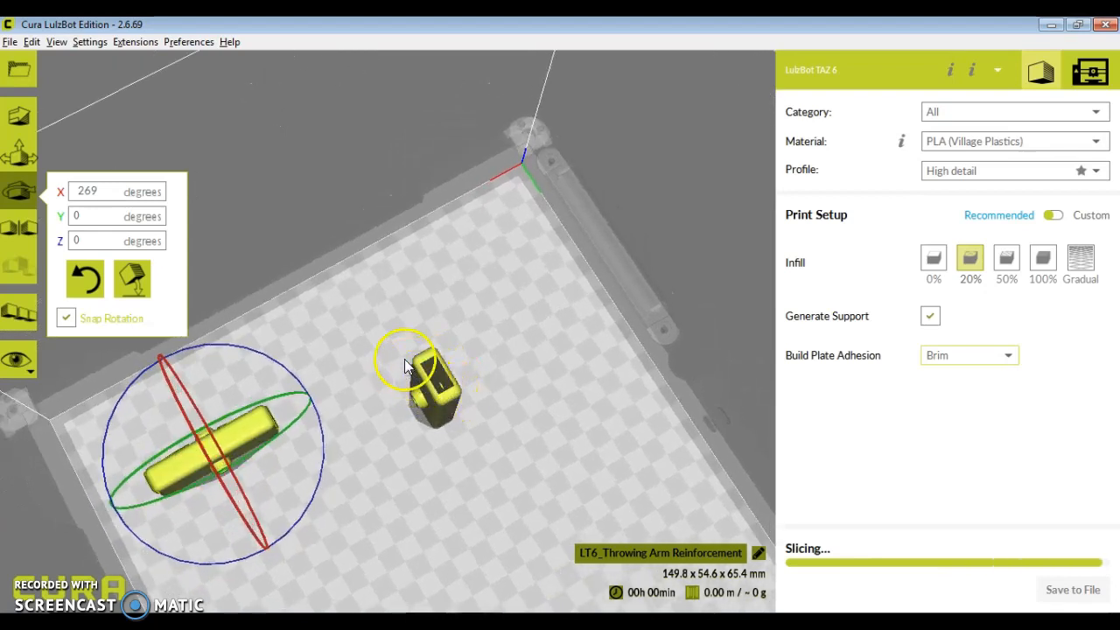
right_drag(488, 417, 438, 280)
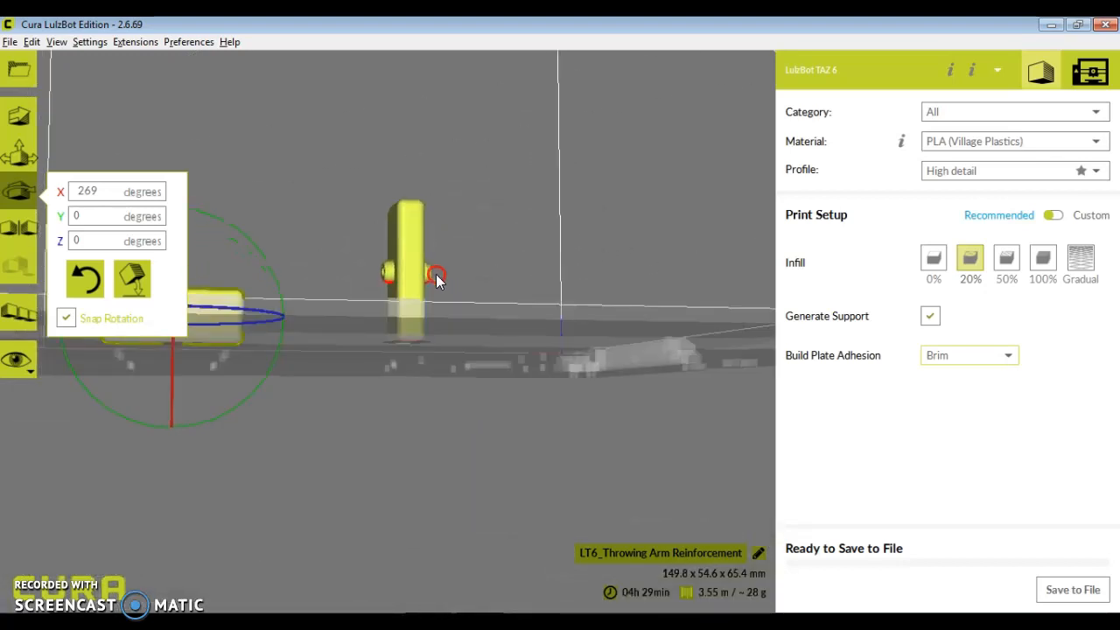
click(388, 286)
right_drag(540, 233, 421, 263)
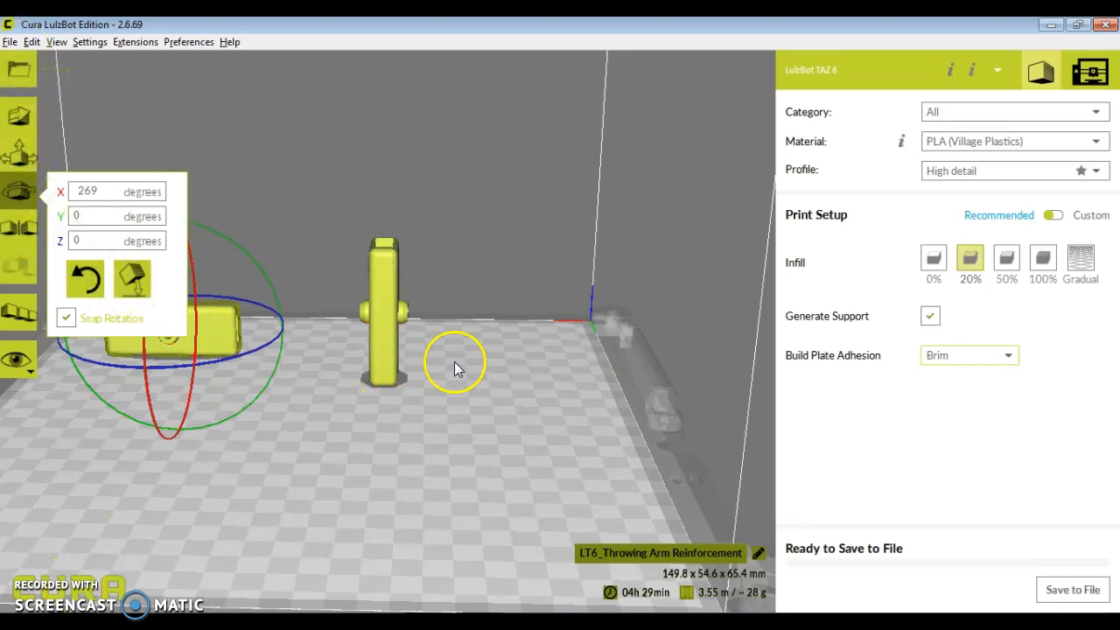
right_drag(249, 449, 421, 447)
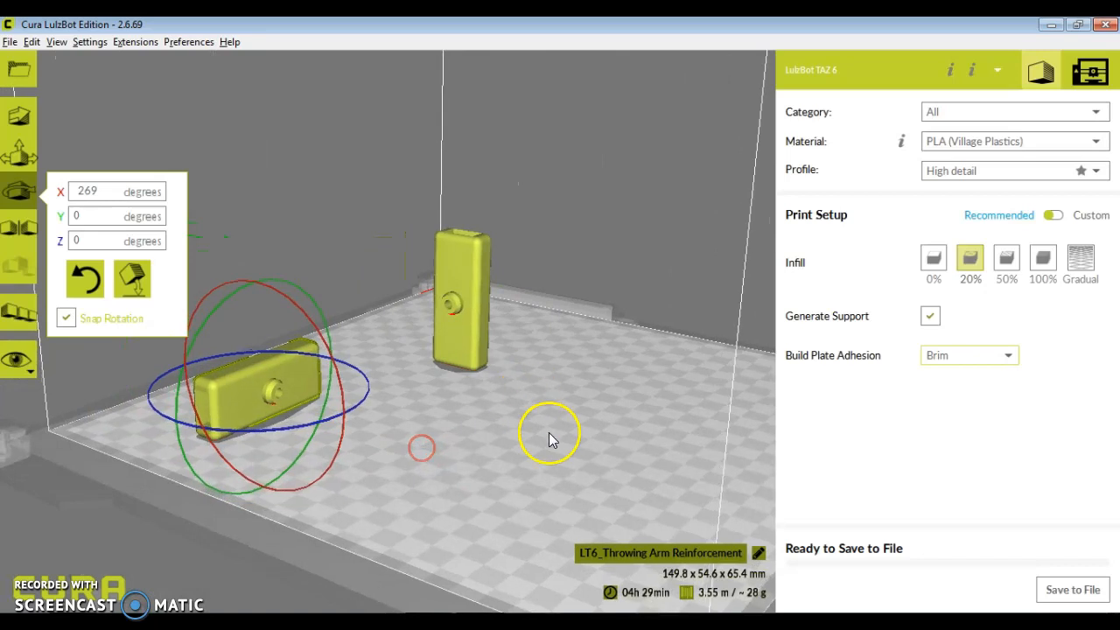